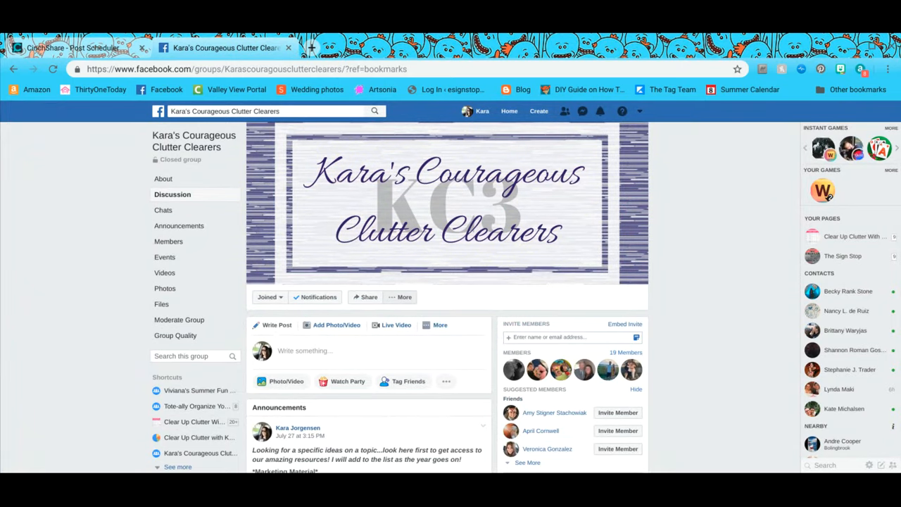
- Open the Facebook group's settings and check its Apps section for CinchShare
left_click(404, 298)
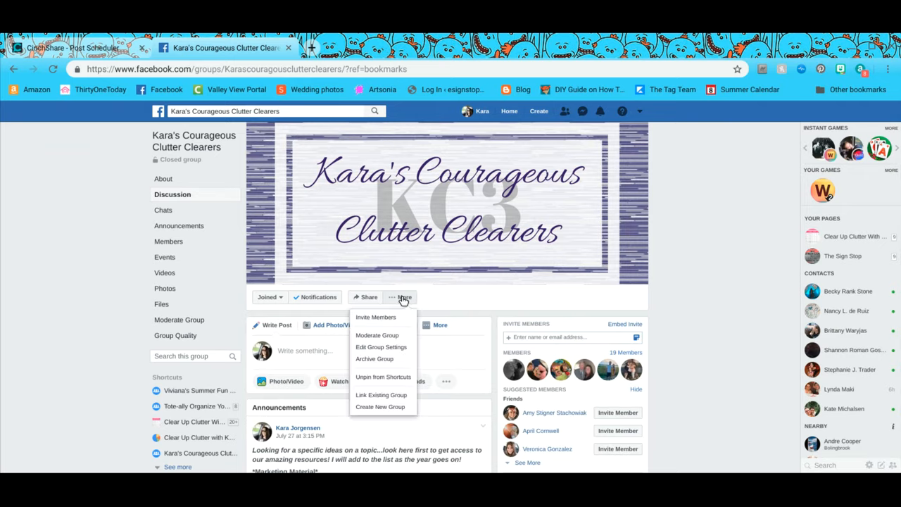
left_click(389, 348)
scroll(392, 352, "down", 3)
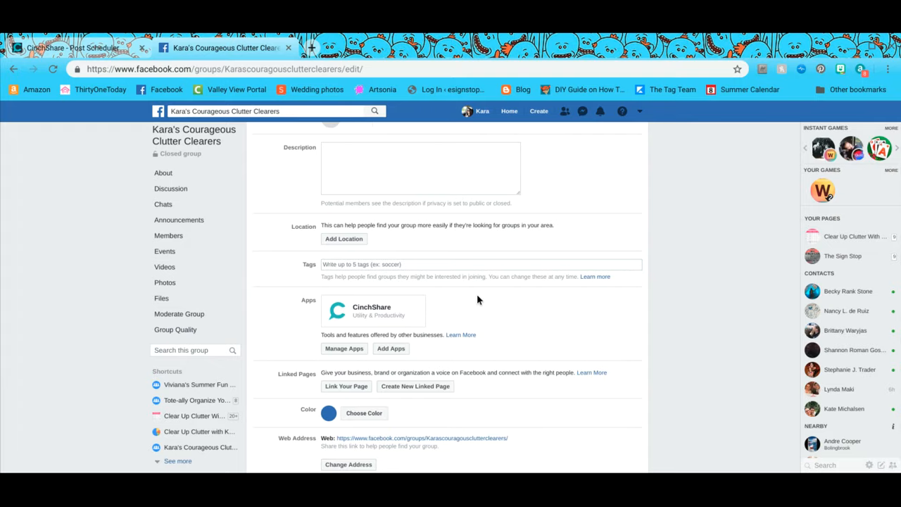
scroll(447, 296, "up", 5)
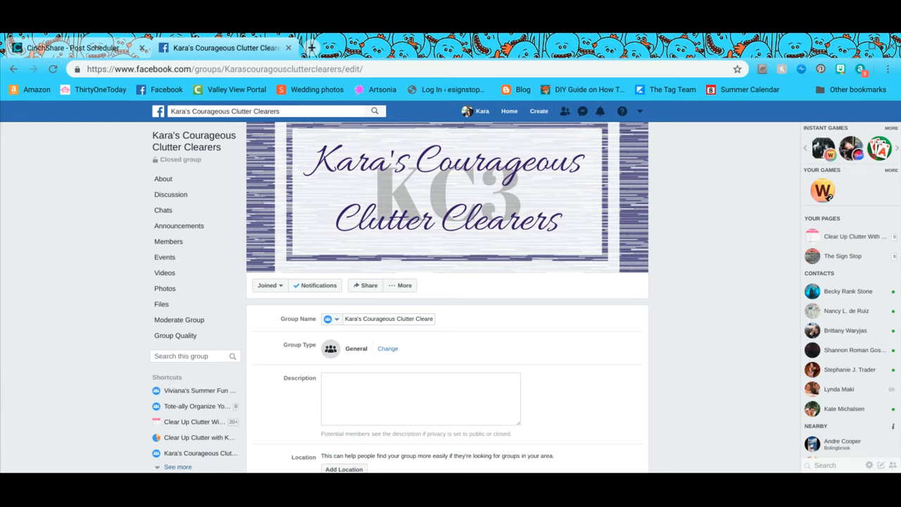
- Switch to CinchShare, refresh the Facebook list in My Networks, and look through the groups
left_click(99, 47)
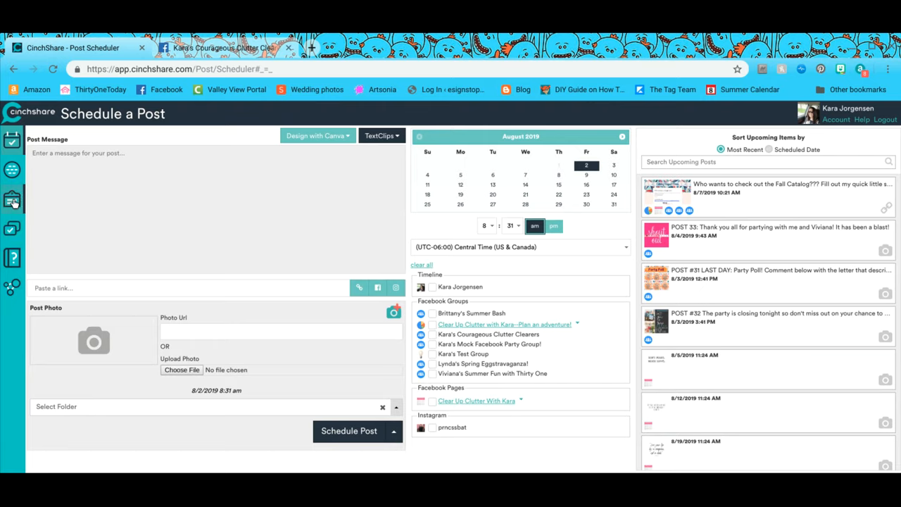
left_click(11, 175)
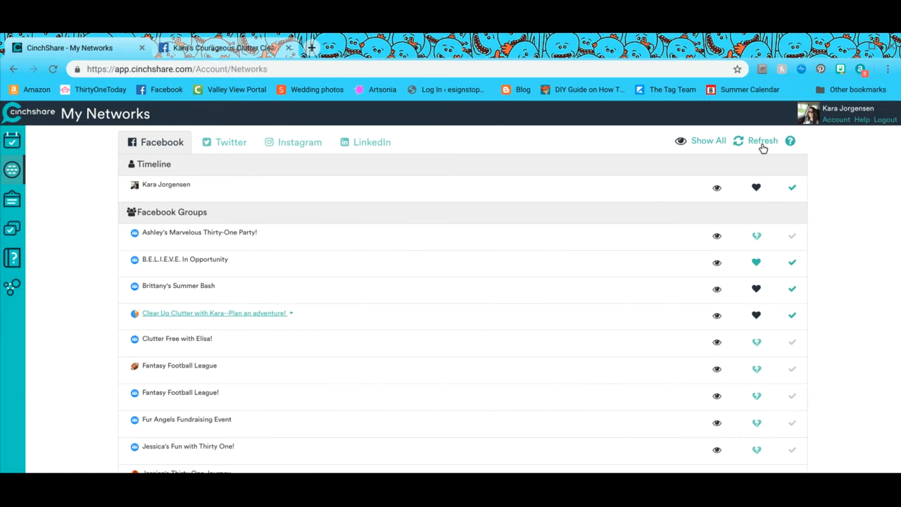
left_click(764, 147)
scroll(743, 292, "down", 4)
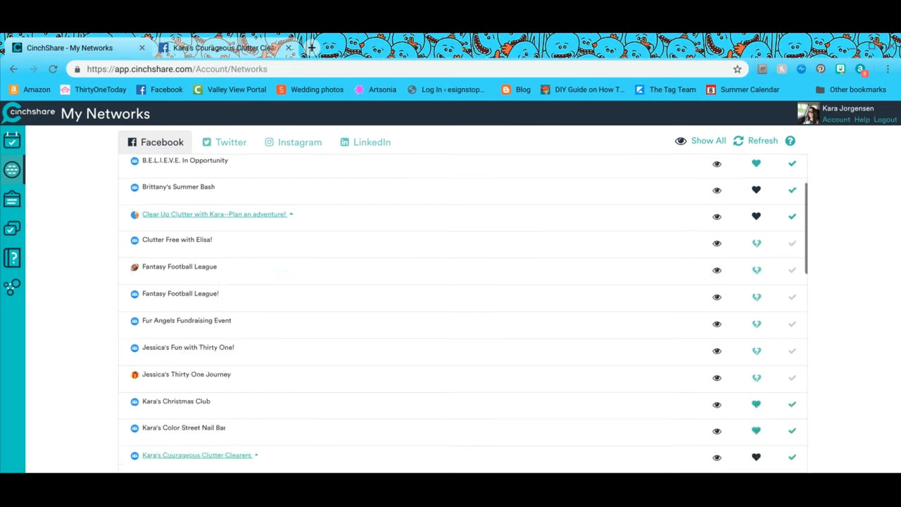
scroll(743, 292, "up", 1)
scroll(463, 313, "up", 4)
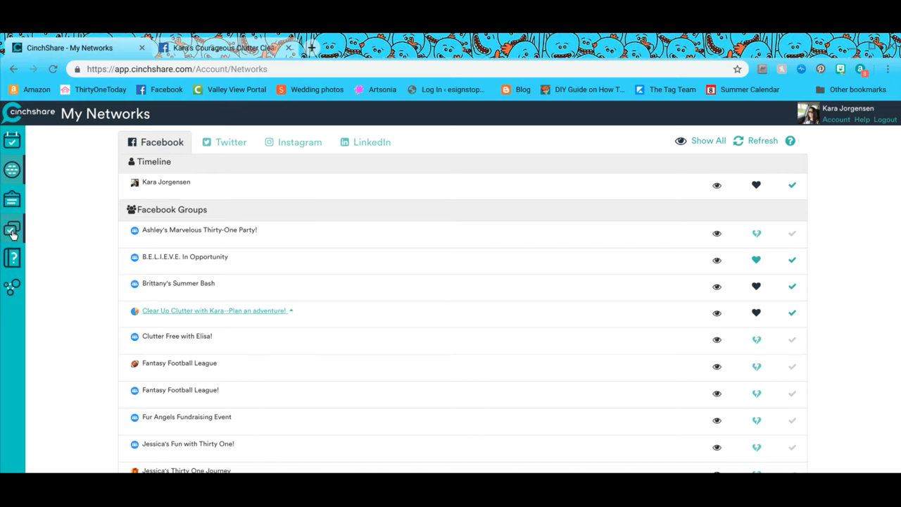
- Examine the post scheduler, the library of pending posts, and the scheduler's option for saving a post
left_click(11, 141)
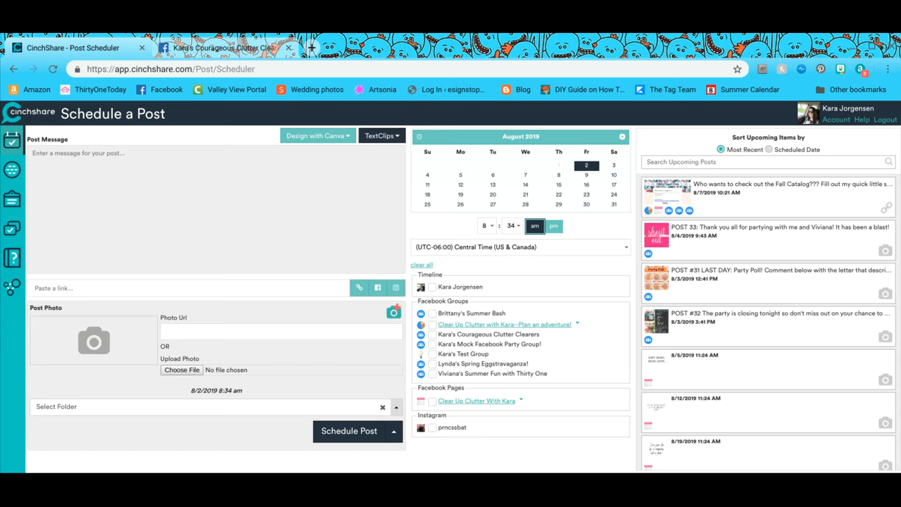
left_click(10, 235)
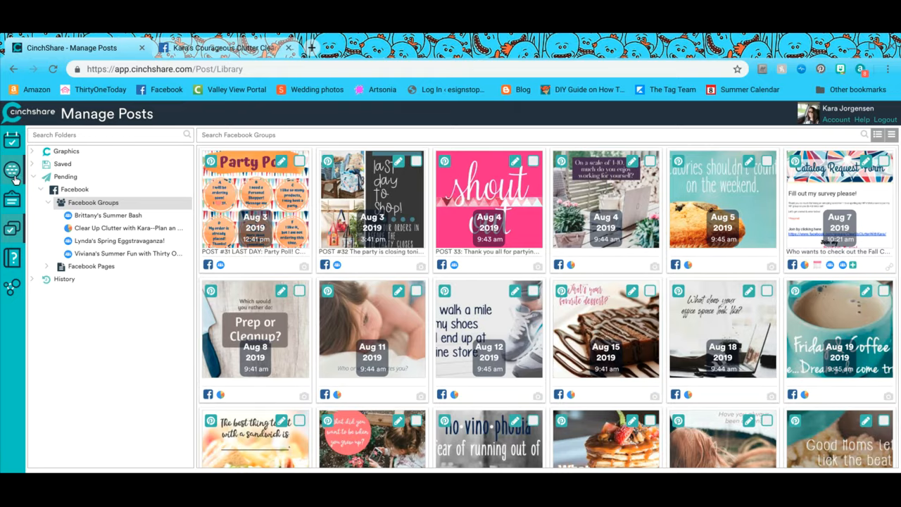
left_click(11, 142)
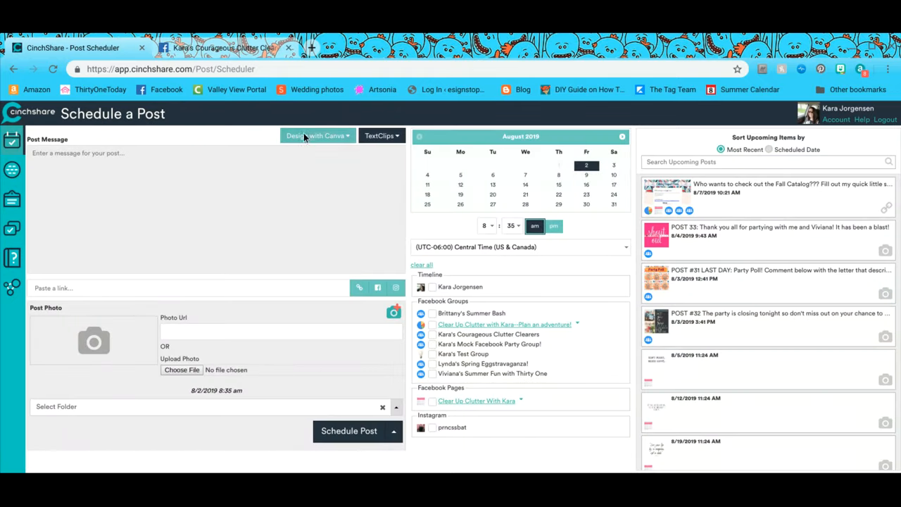
left_click(395, 434)
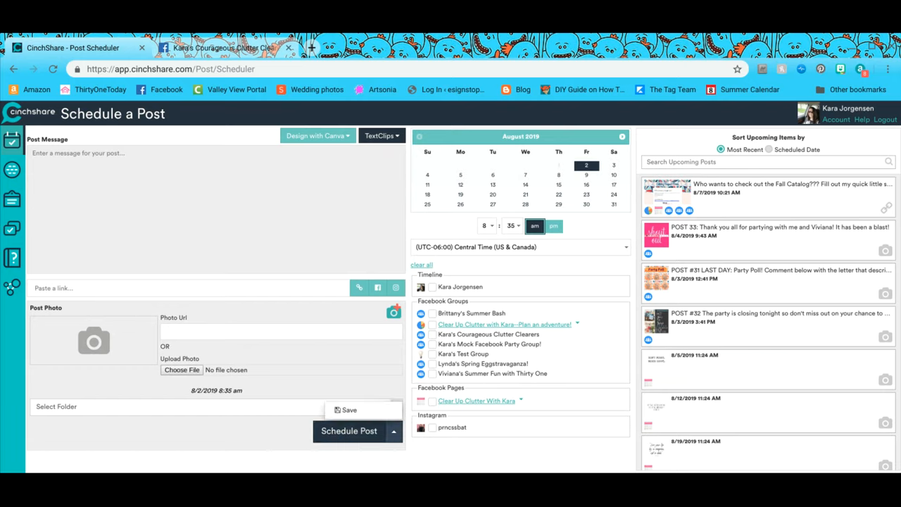
left_click(395, 434)
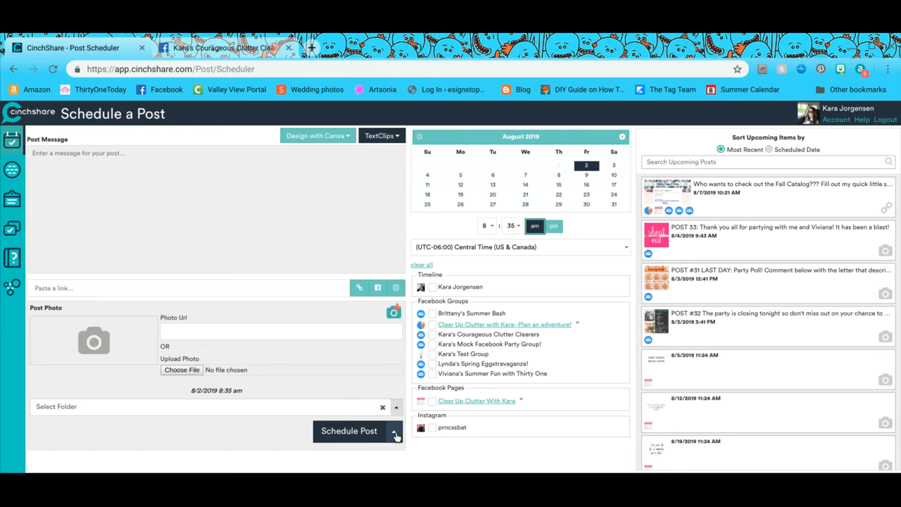
- Open the Full Party posts (July update) folder inside the saved Party script folder of the post library
left_click(12, 231)
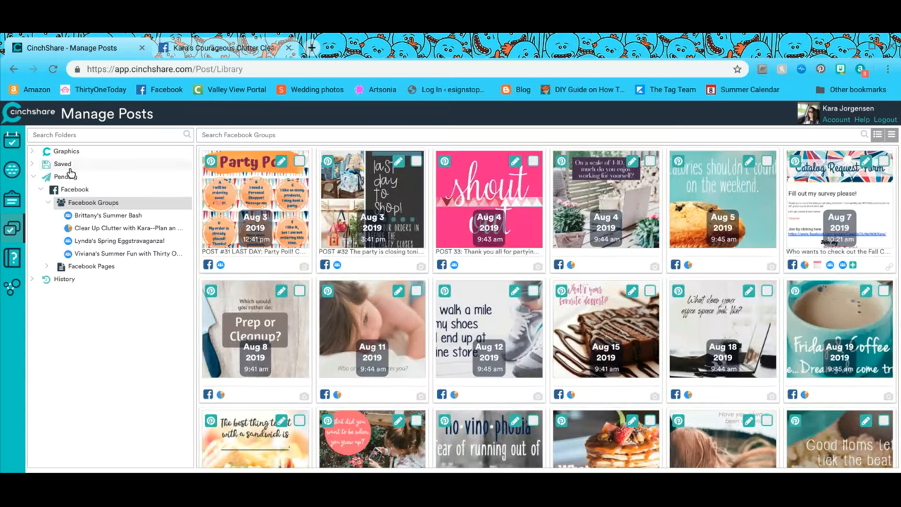
left_click(65, 164)
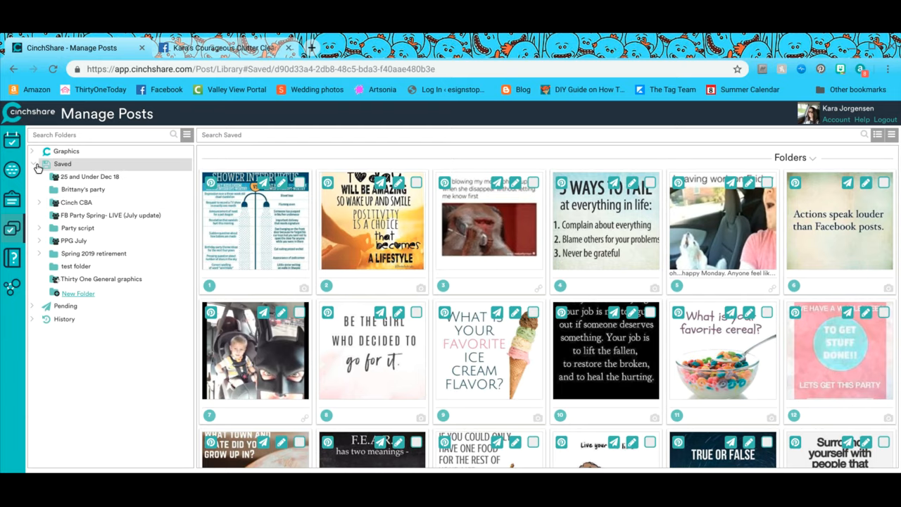
left_click(33, 164)
left_click(32, 164)
left_click(79, 241)
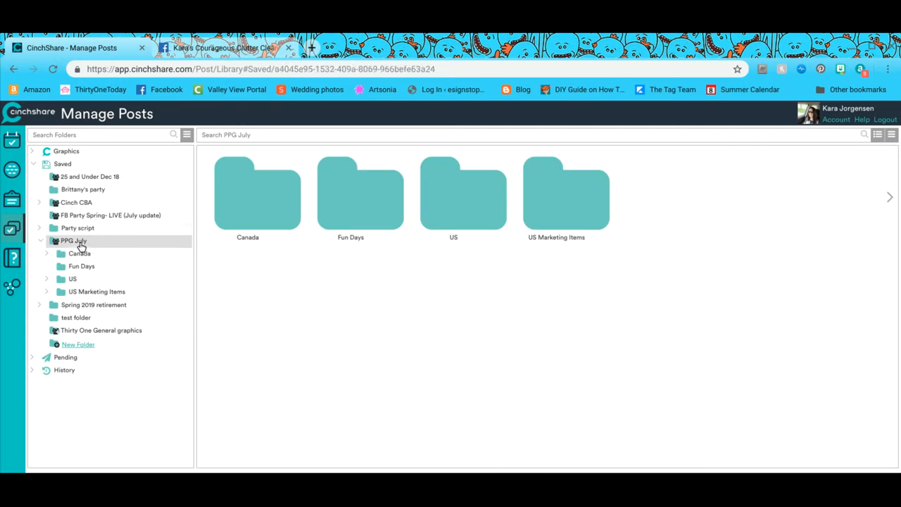
left_click(92, 230)
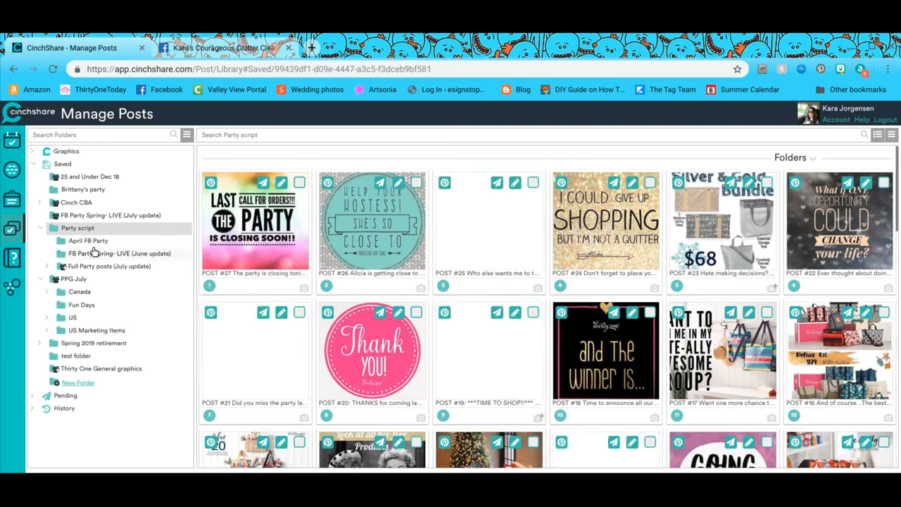
left_click(104, 272)
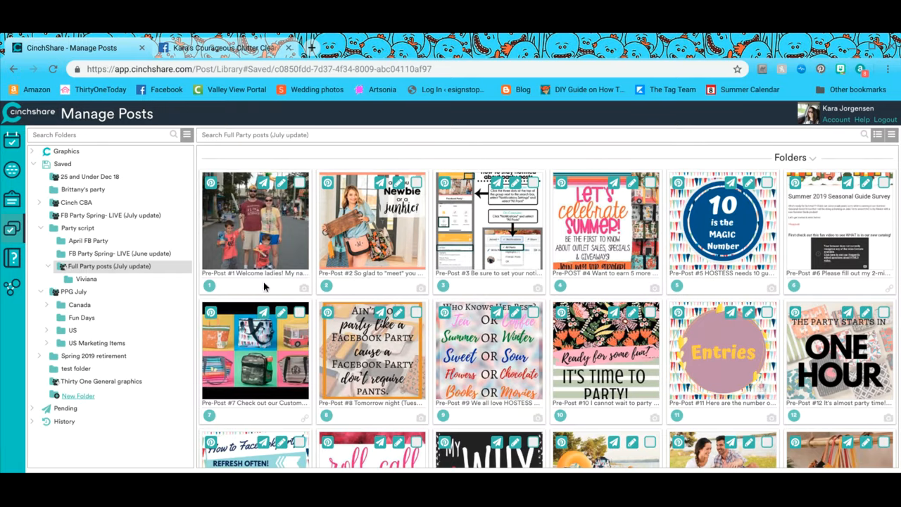
- View the full message of Pre-Post #1 and close it without editing
left_click(277, 242)
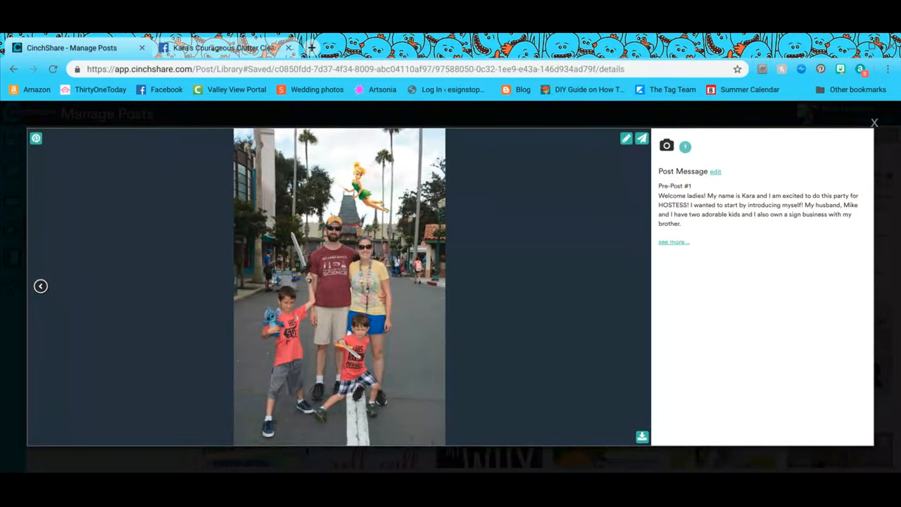
left_click(718, 171)
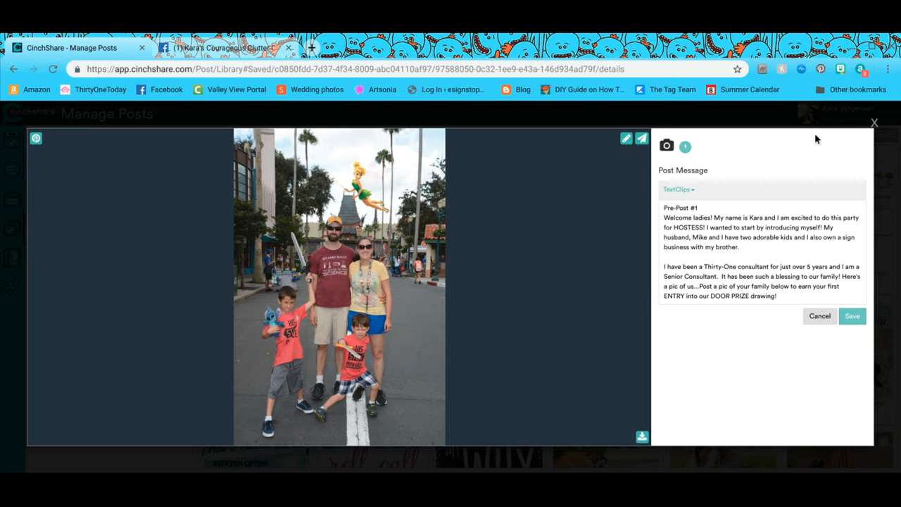
left_click(874, 124)
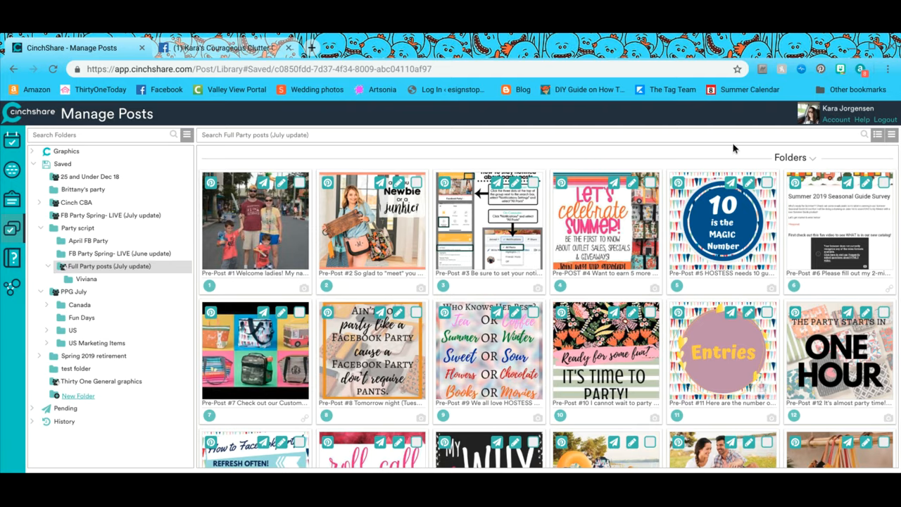
left_click(893, 136)
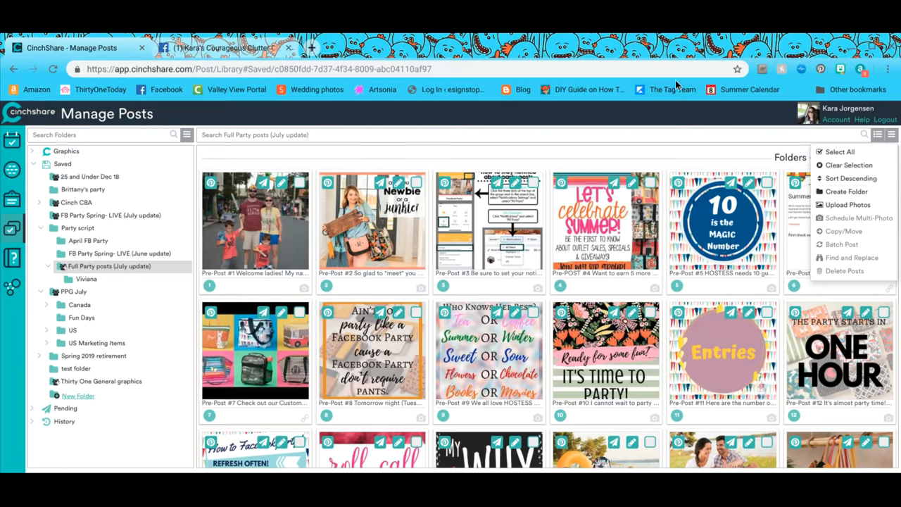
left_click(853, 193)
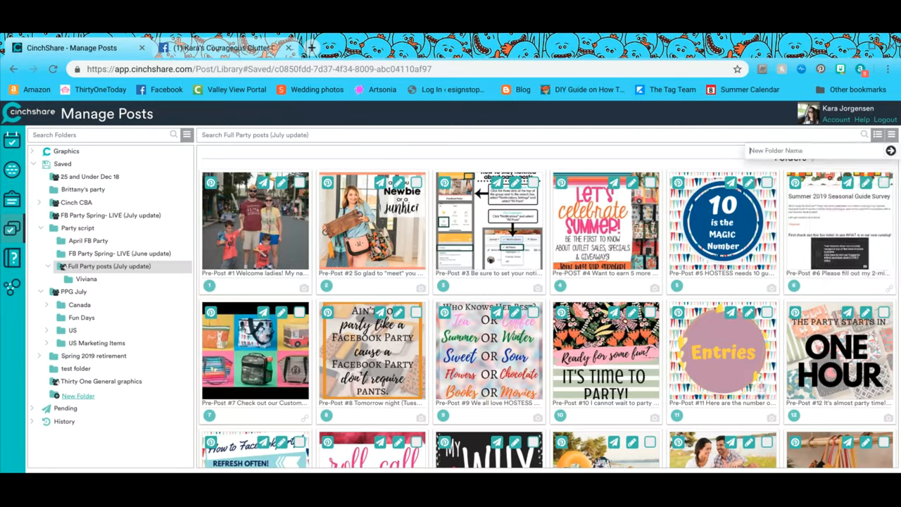
left_click(892, 136)
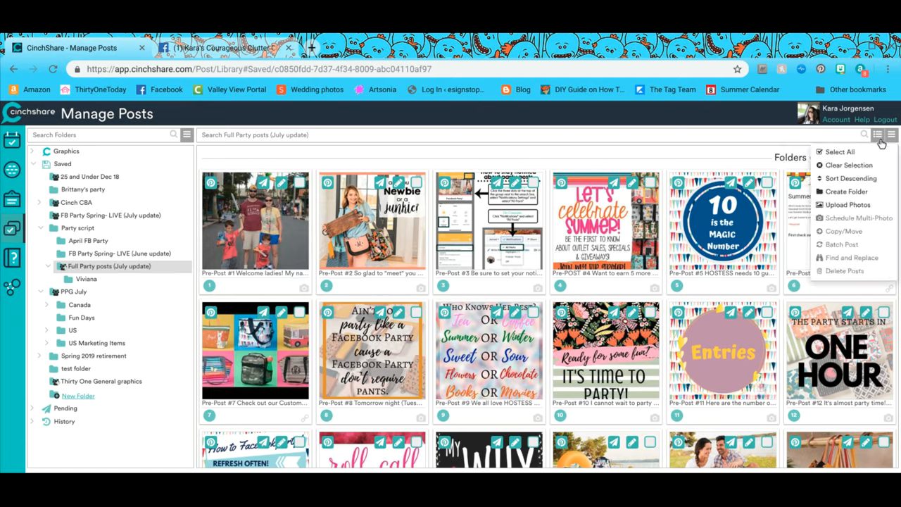
left_click(868, 155)
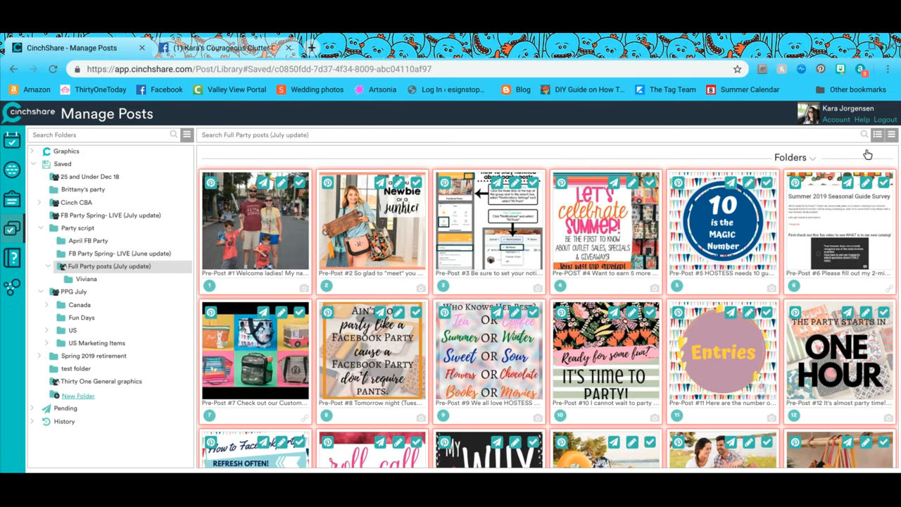
left_click(891, 137)
- Open the hostess's subfolder under Full Party posts (July update) and check the hostess name in Pre-Post #1's message
left_click(86, 279)
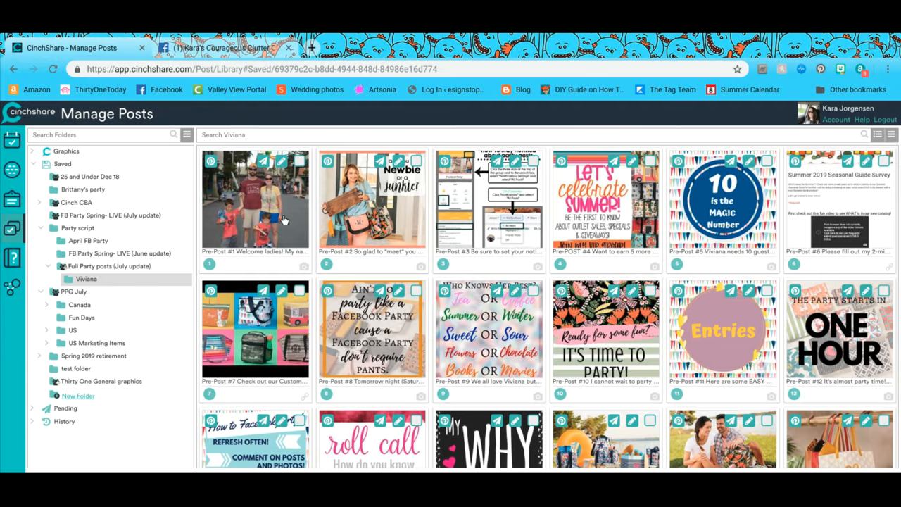
left_click(264, 228)
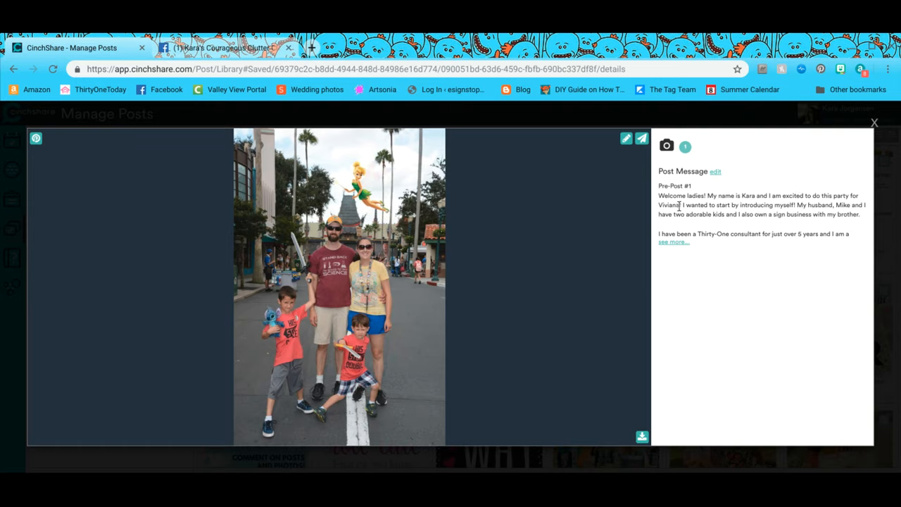
left_click_drag(683, 205, 660, 205)
left_click(875, 123)
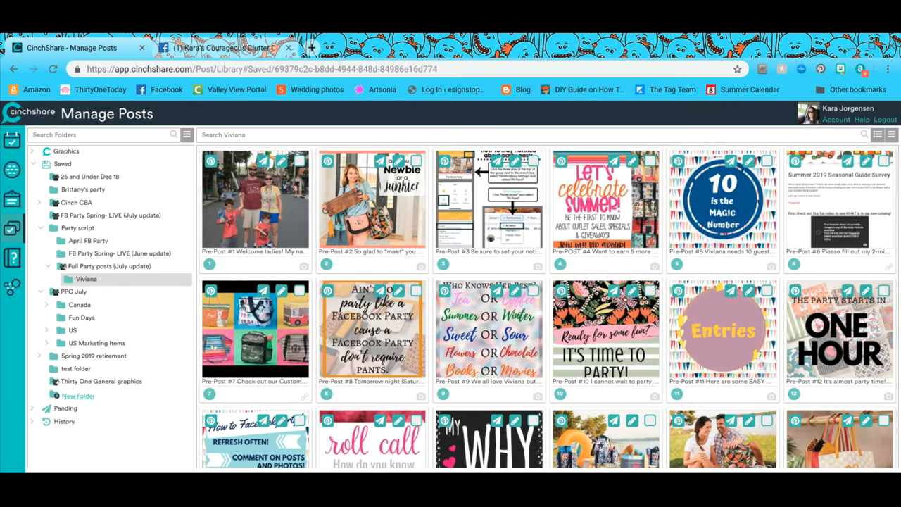
- Select Pre-Posts #1, #2 and #3 in the hostess's folder and send them to Batch Post
left_click(302, 163)
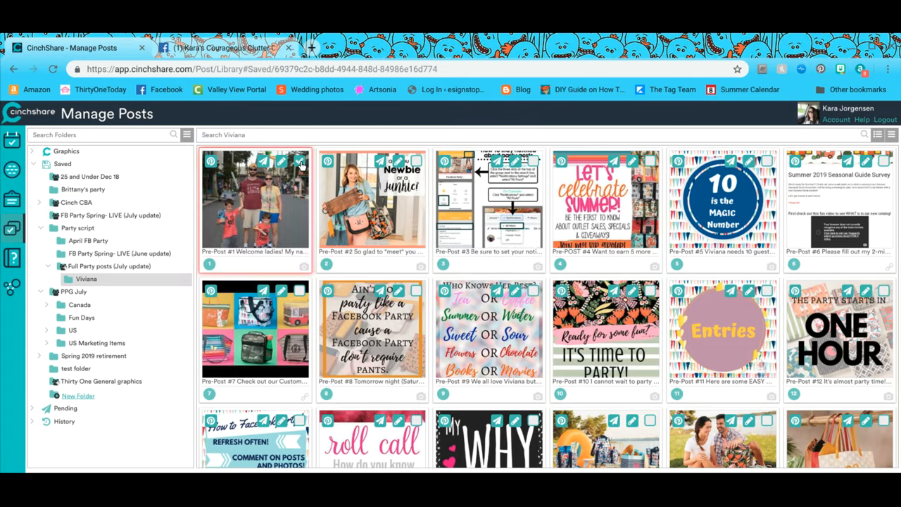
left_click(417, 162)
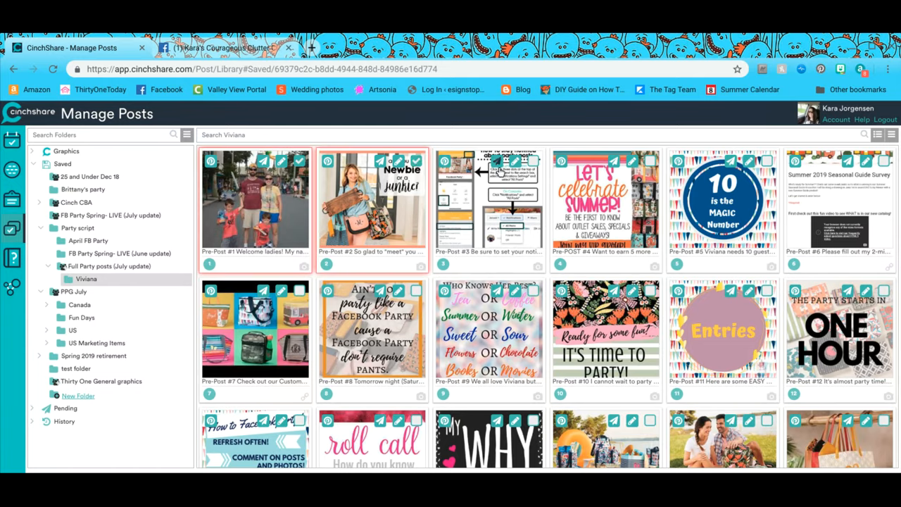
left_click(533, 161)
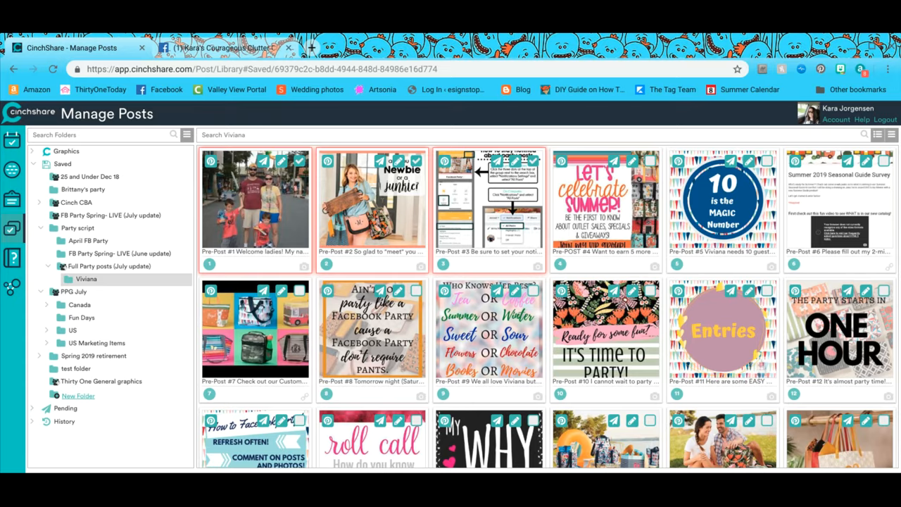
left_click(892, 134)
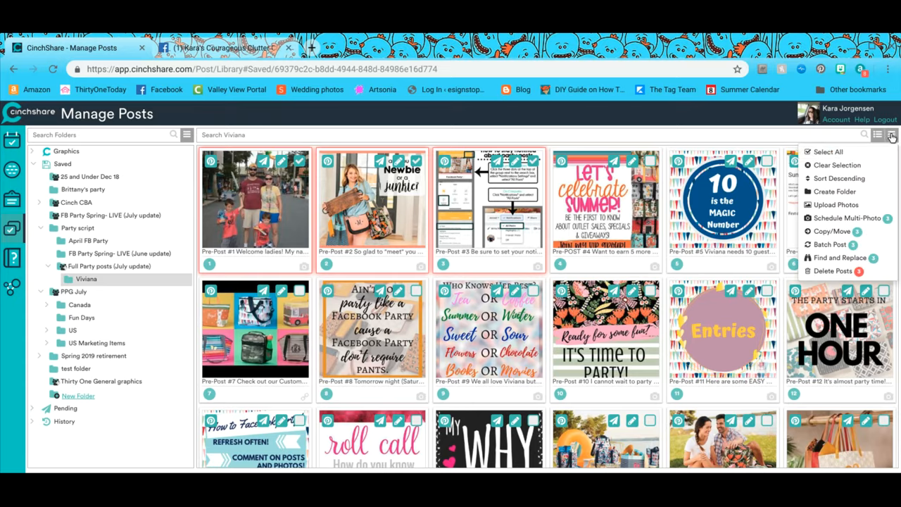
left_click(838, 247)
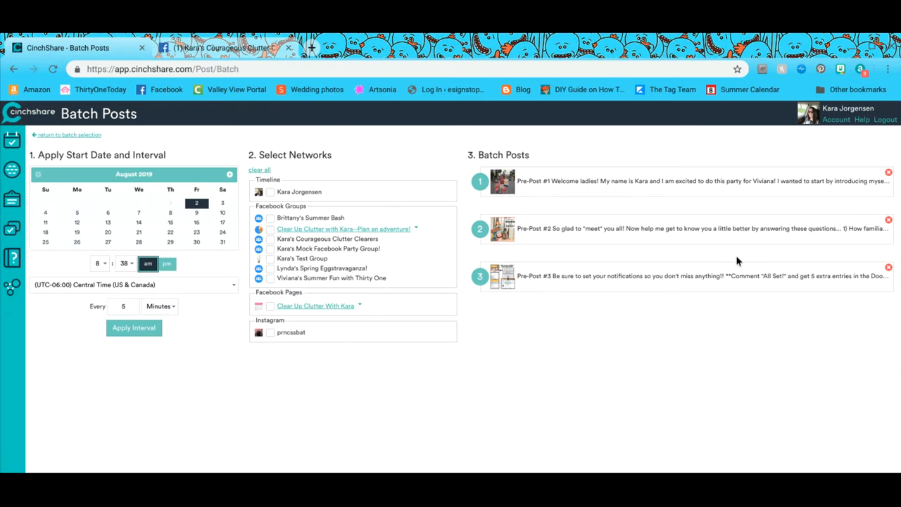
- Apply a batch start date of August 3, 2019 with a 5-hour interval and select the test group as the network
left_click(225, 206)
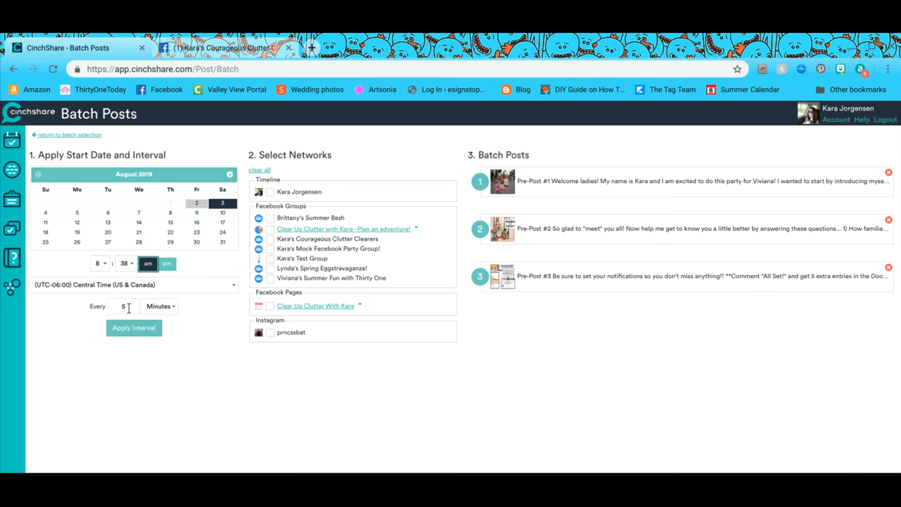
key("BackSpace")
left_click(158, 307)
left_click(156, 343)
left_click(150, 330)
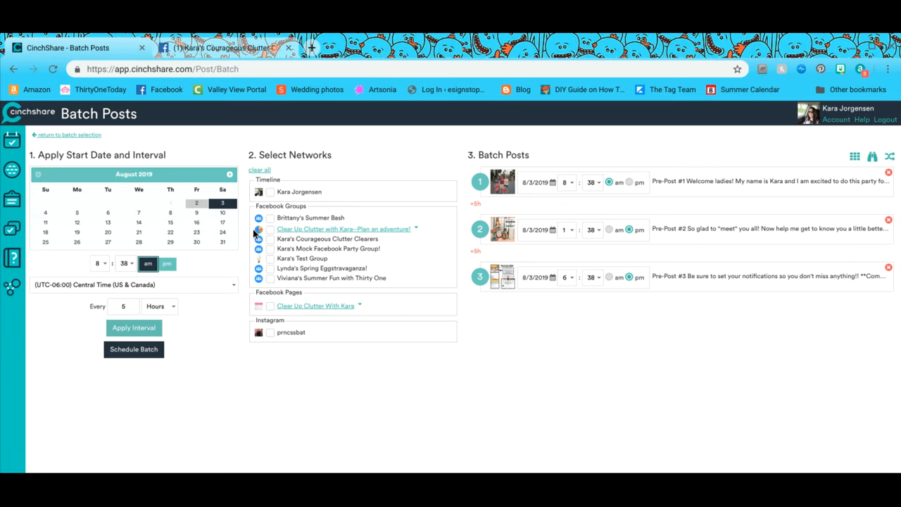
left_click(271, 260)
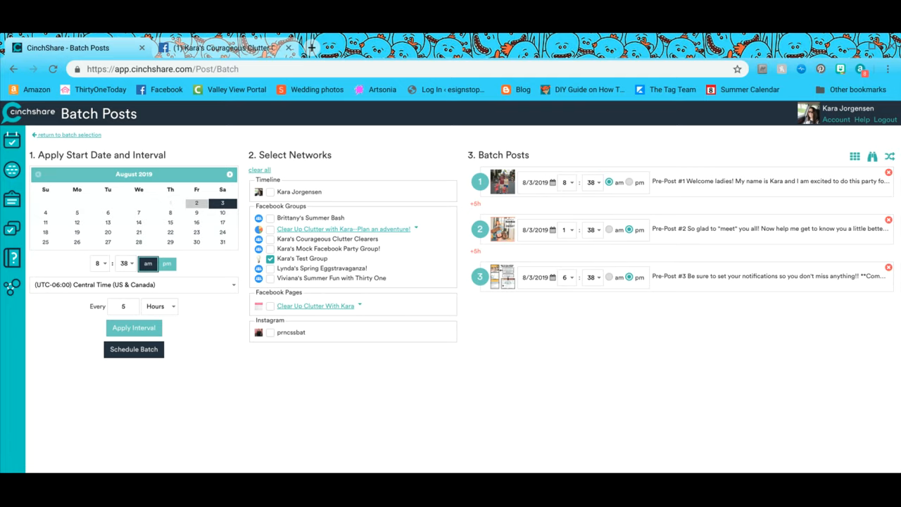
- Leave the batch unscheduled, return to the saved posts, and look through the party posts in the hostess's folder
left_click(59, 137)
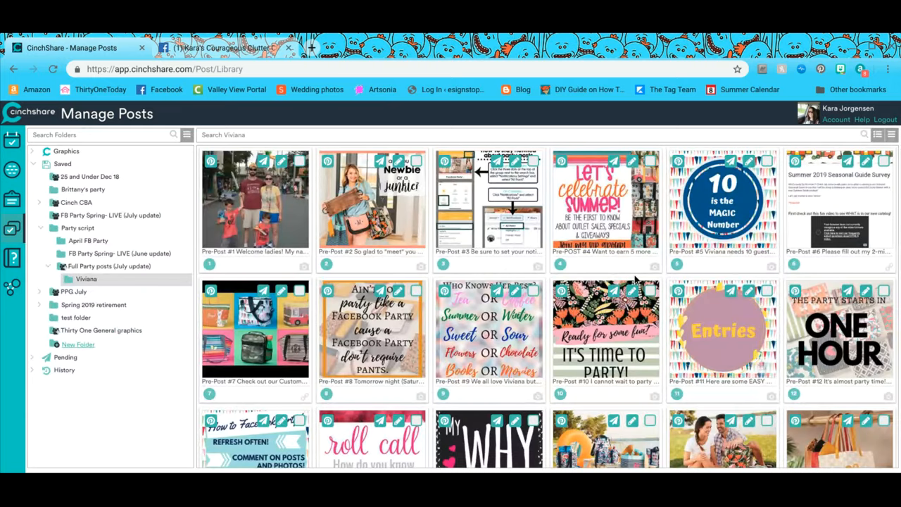
scroll(635, 280, "down", 3)
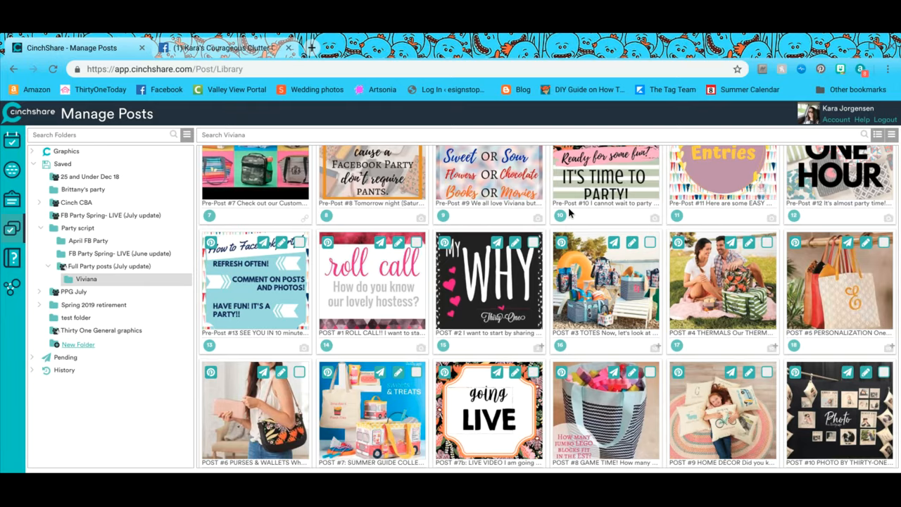
scroll(569, 212, "down", 3)
scroll(569, 212, "down", 5)
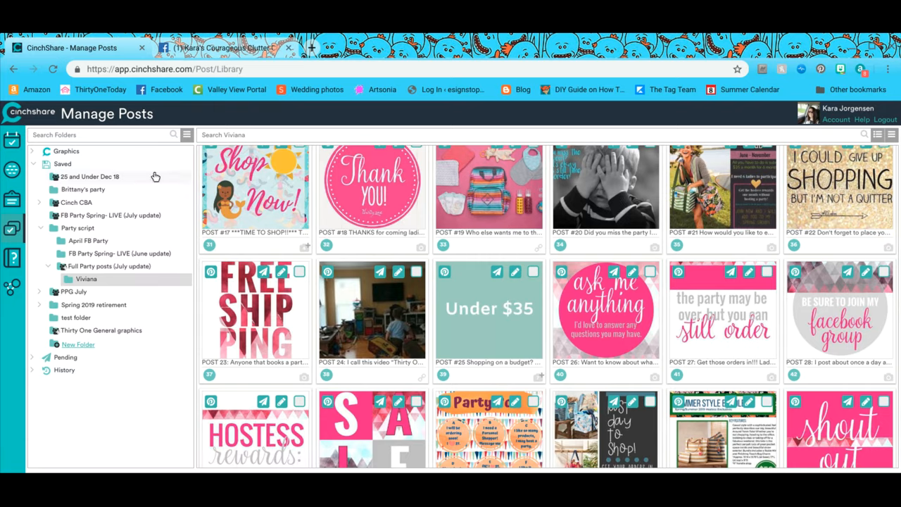
- View the folder options for the hostess's folder and for Full Party posts (July update), including sharing, without applying any
left_click(186, 135)
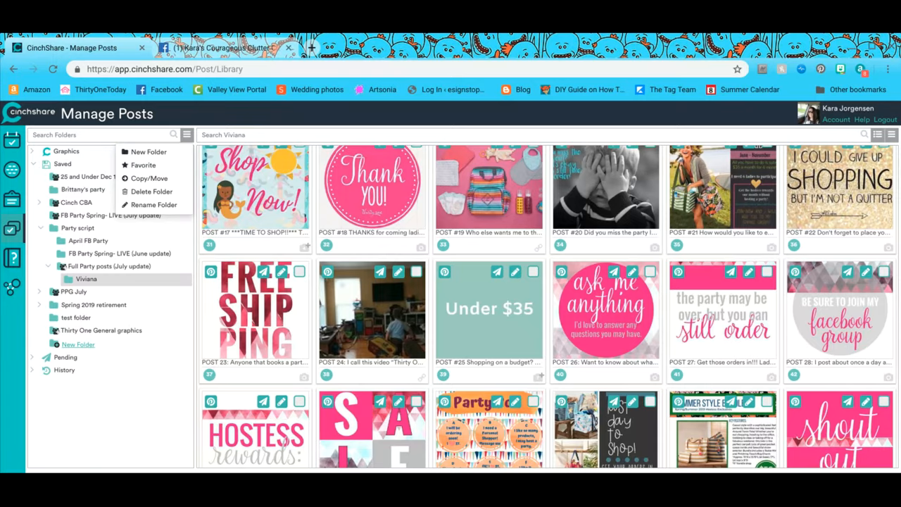
left_click(129, 269)
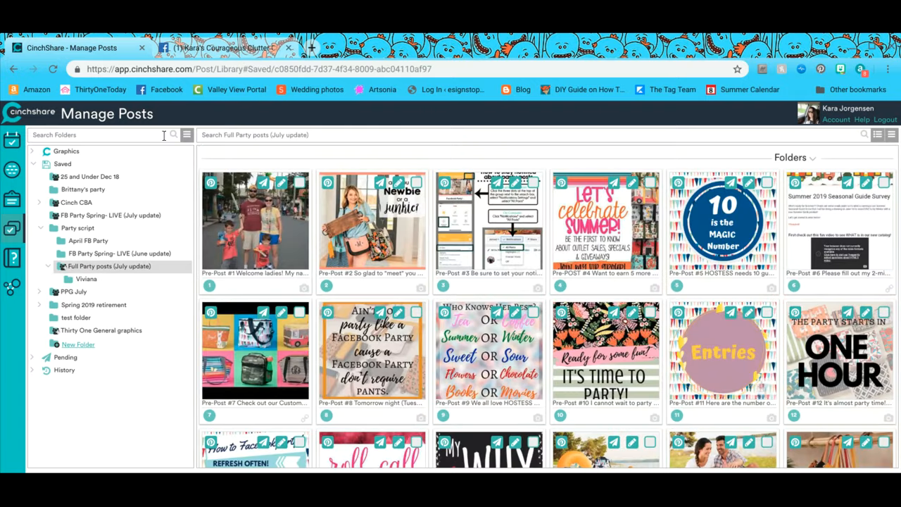
left_click(186, 136)
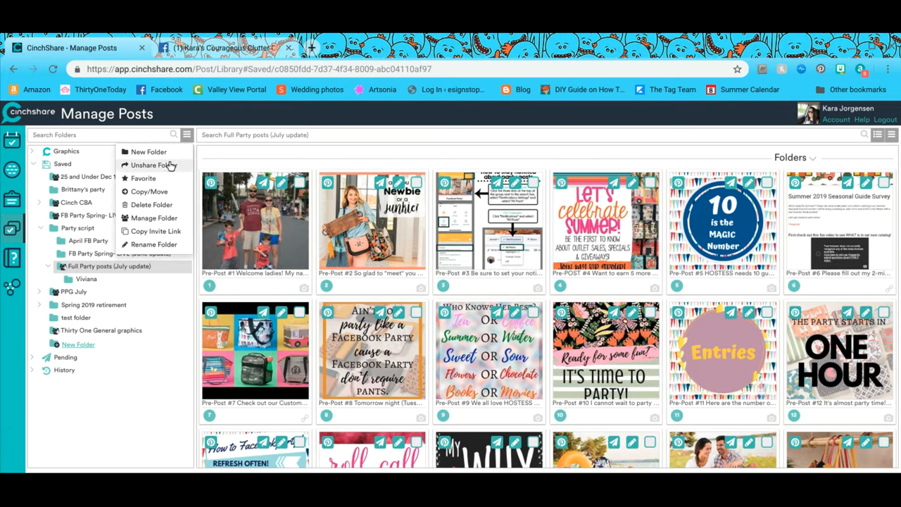
left_click(186, 136)
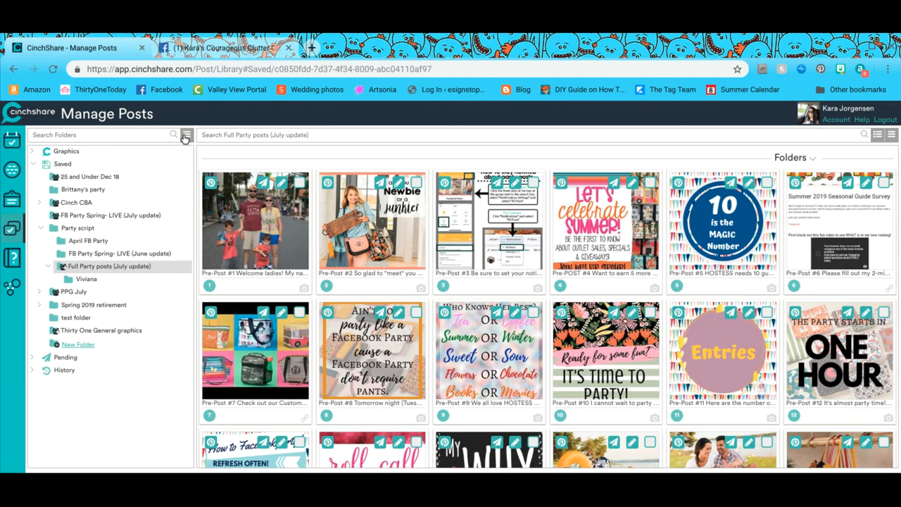